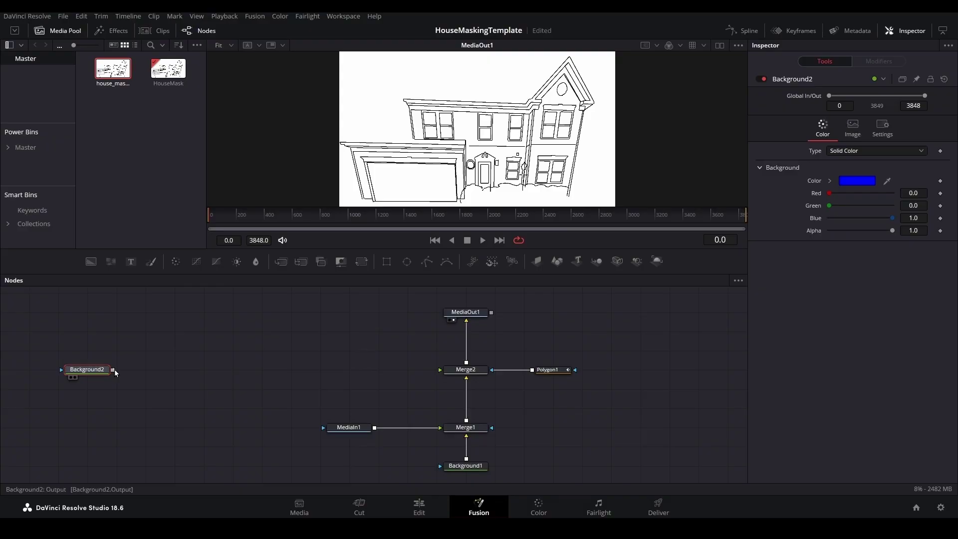
Step: Connect Background2's output to Merge2 and drag the mask polygon's bottom-left corner lower
{"action": "left_click_drag", "start_coordinate": [112, 370], "coordinate": [441, 370]}
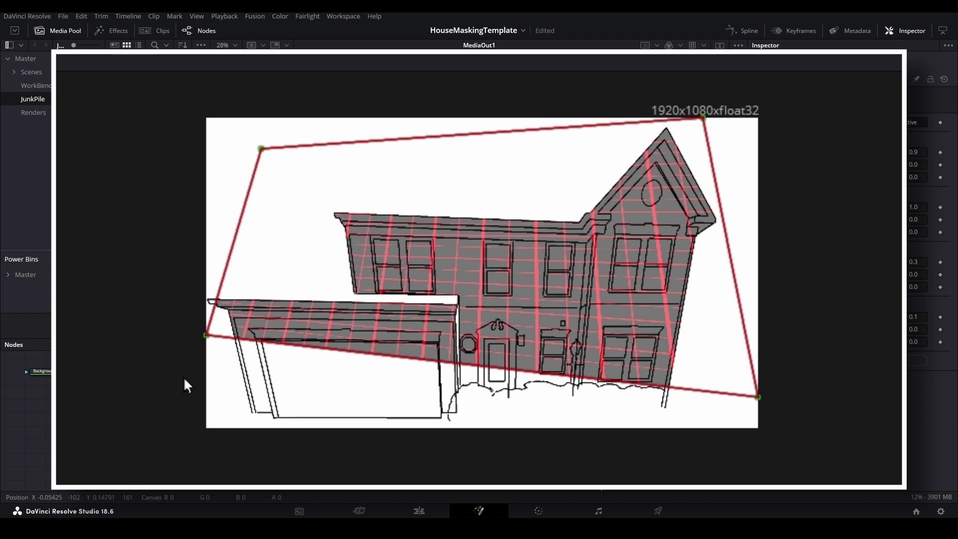
{"action": "left_click_drag", "start_coordinate": [205, 339], "coordinate": [204, 381]}
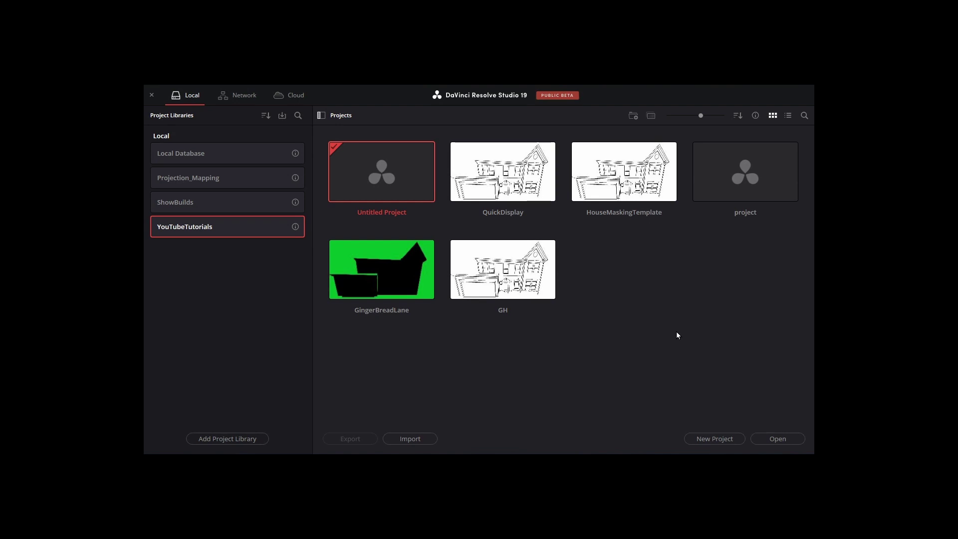
Step: Import QuickDisplay.drp from the Project Manager as a new project named Boo_Crew
{"action": "right_click", "coordinate": [678, 335]}
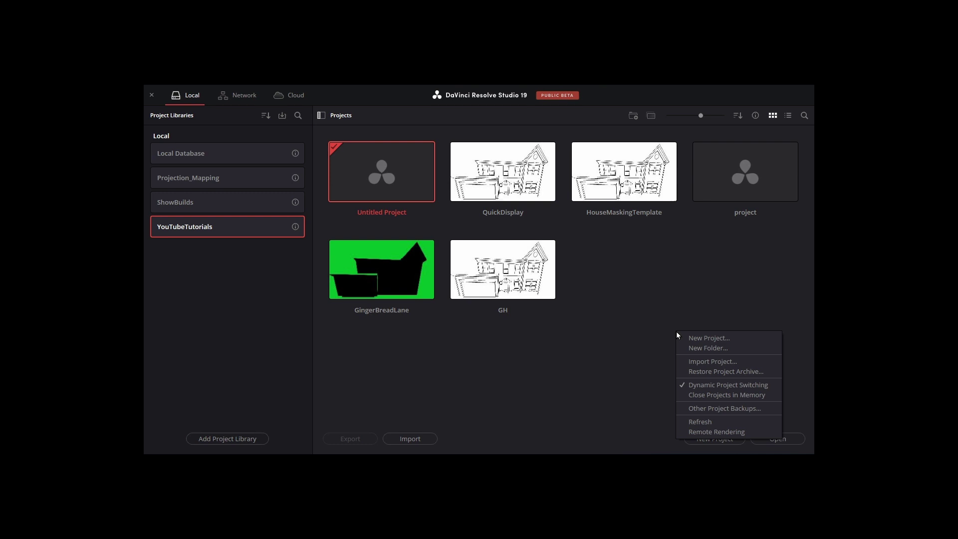
{"action": "left_click", "coordinate": [723, 364]}
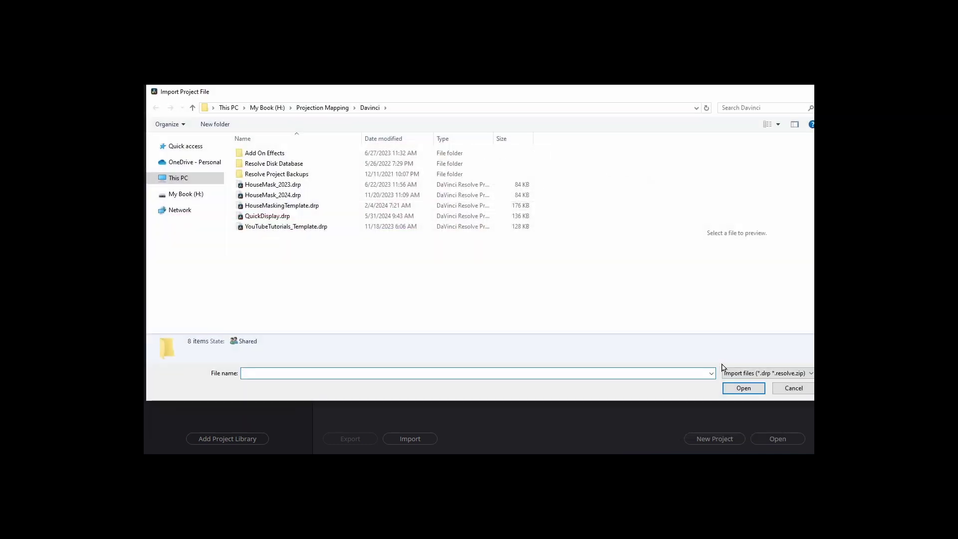
{"action": "left_click", "coordinate": [288, 219]}
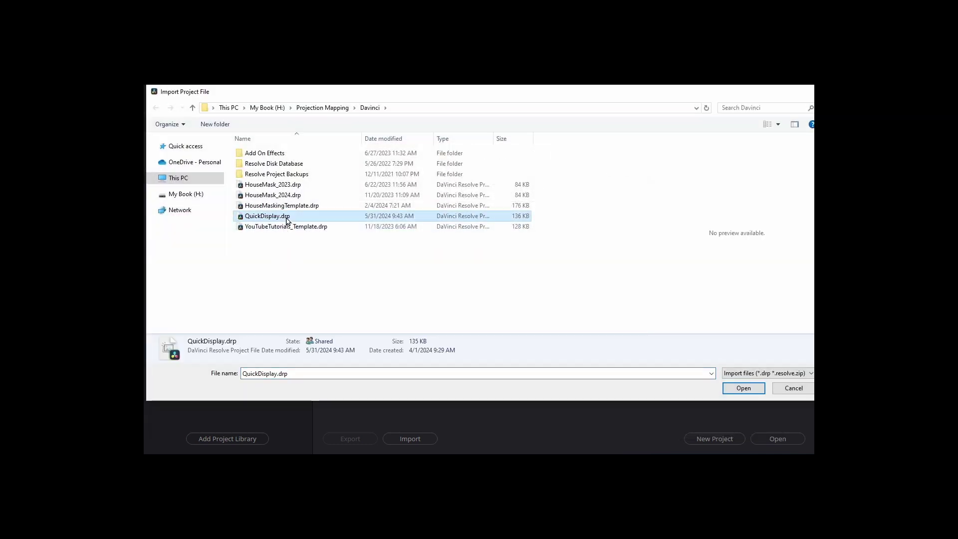
{"action": "left_click", "coordinate": [743, 389]}
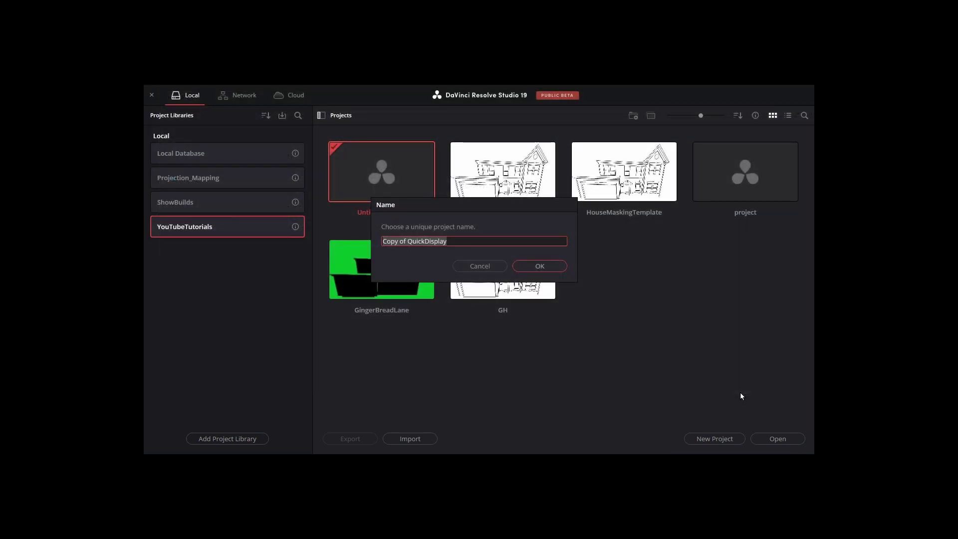
{"action": "type", "text": "Boo_"}
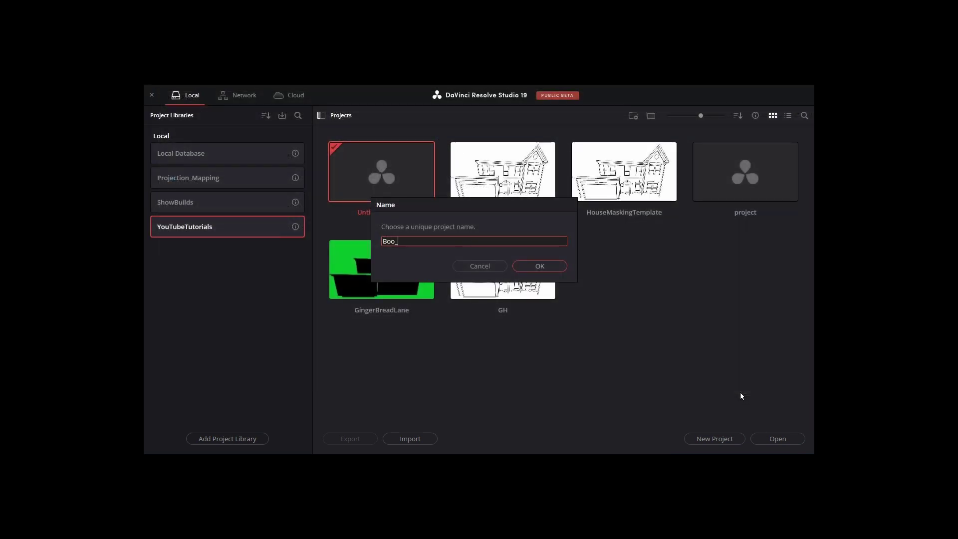
{"action": "type", "text": "Crew"}
{"action": "key", "text": "Return"}
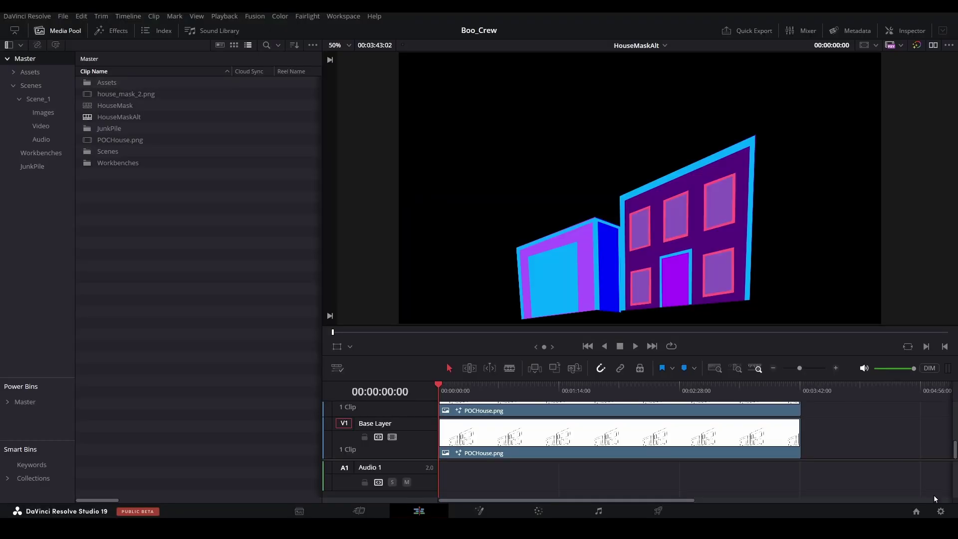
Step: Review the Boo_Crew project settings and close them without changes
{"action": "left_click", "coordinate": [940, 510]}
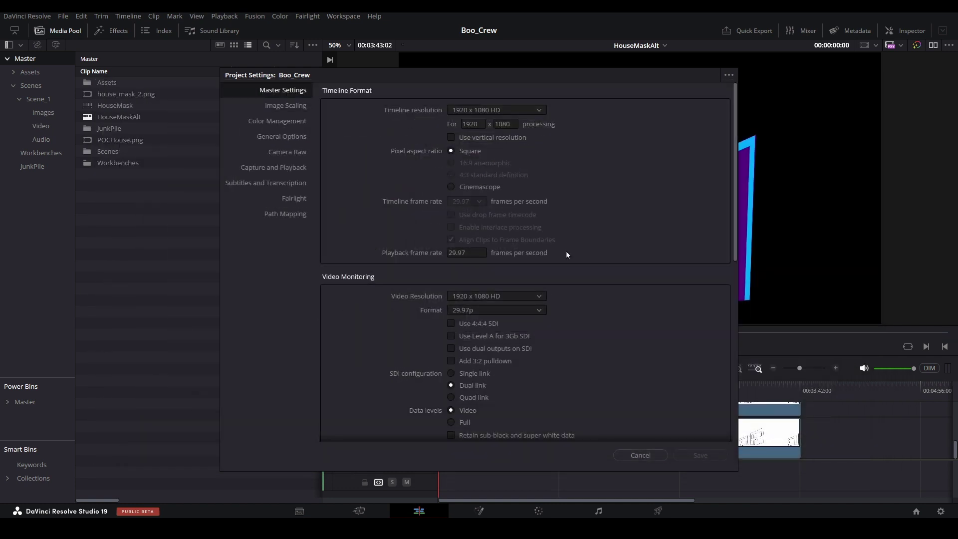
{"action": "left_click", "coordinate": [648, 452]}
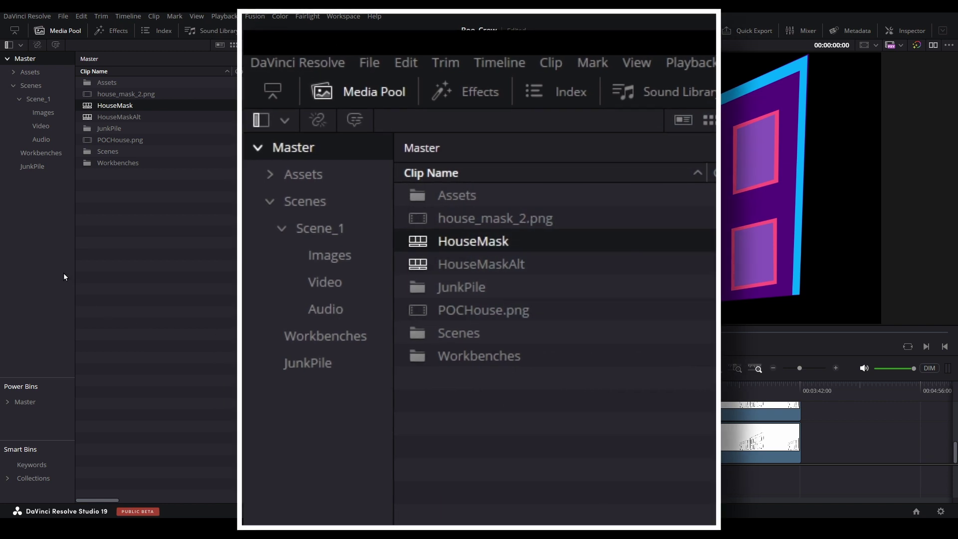
Step: Rename the Assets bin to Multi-Use
{"action": "left_click", "coordinate": [13, 84]}
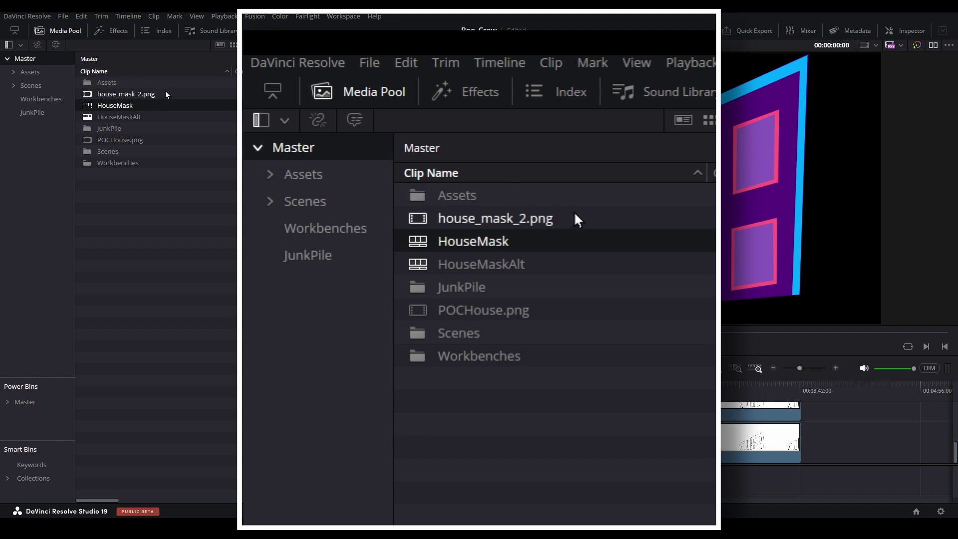
{"action": "left_click", "coordinate": [34, 73]}
{"action": "left_click", "coordinate": [12, 74]}
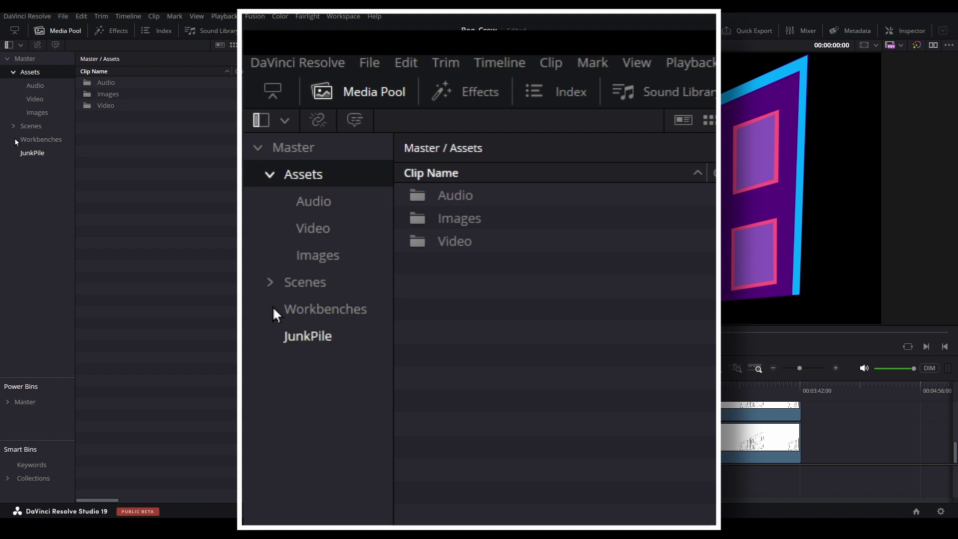
{"action": "right_click", "coordinate": [51, 76]}
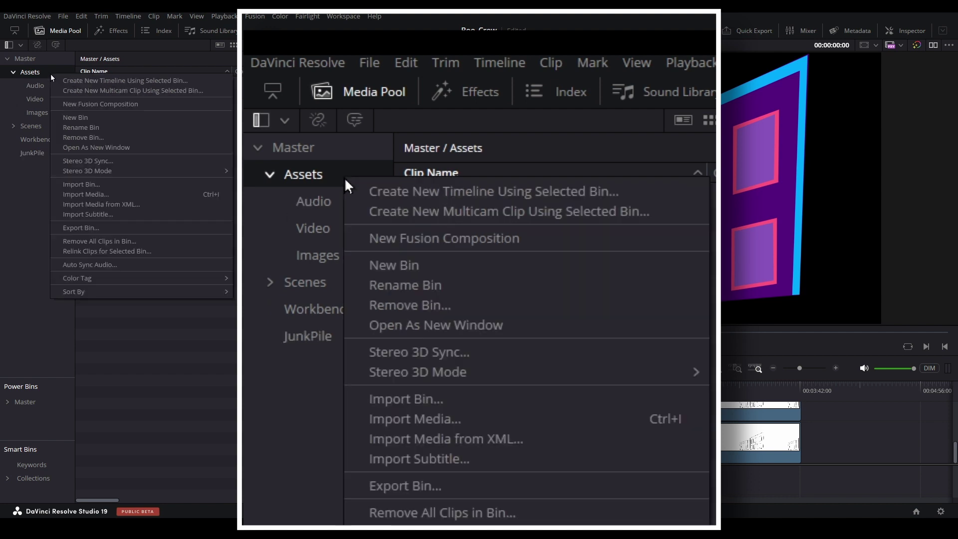
{"action": "left_click", "coordinate": [97, 127]}
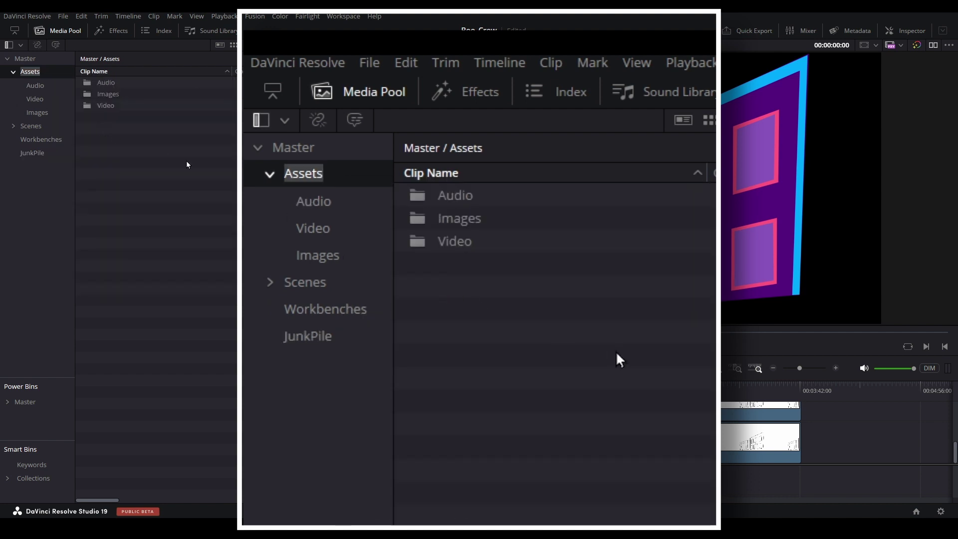
{"action": "type", "text": "Multi"}
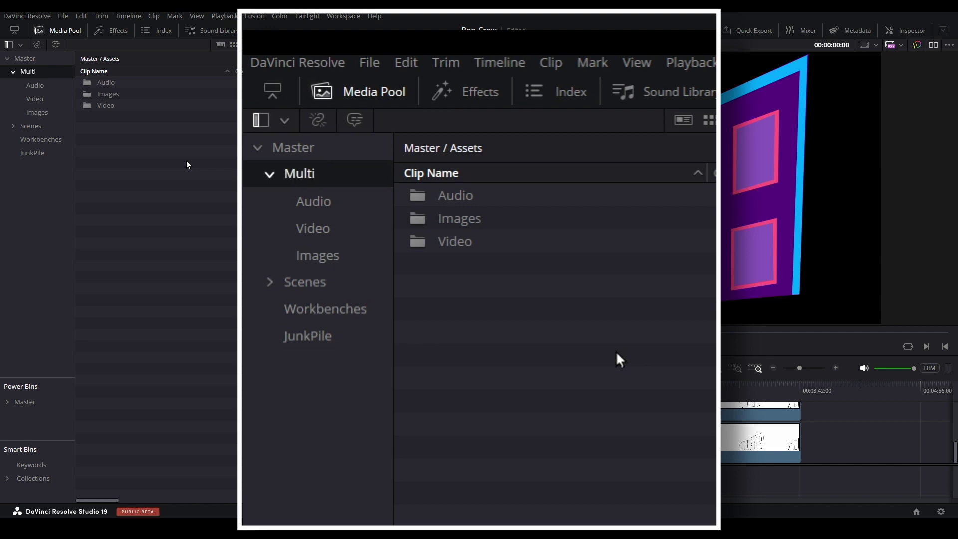
{"action": "type", "text": "-Use"}
{"action": "key", "text": "Return"}
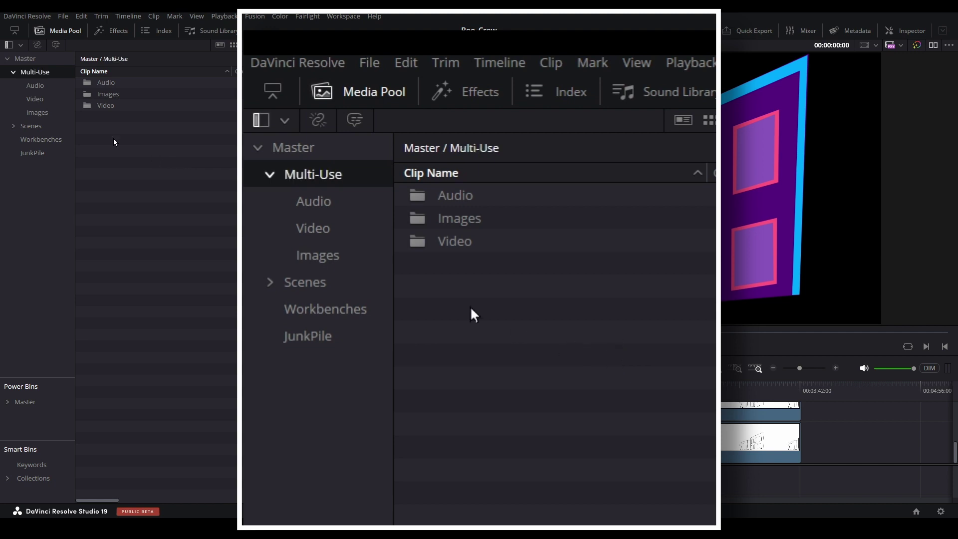
Step: Check the Scene_1, Workbenches and JunkPile bins, then delete Hatbox_Ghost.mov from JunkPile
{"action": "left_click", "coordinate": [14, 126]}
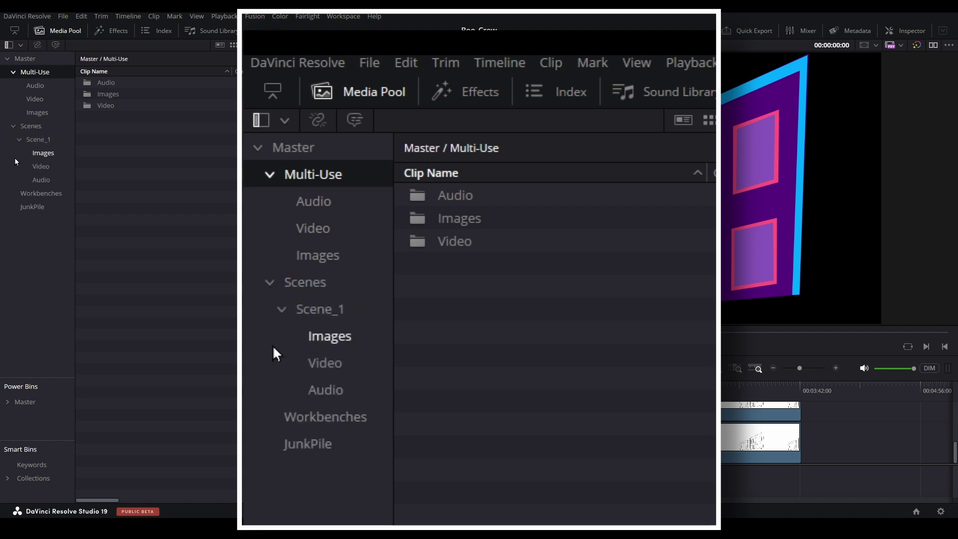
{"action": "left_click", "coordinate": [44, 142]}
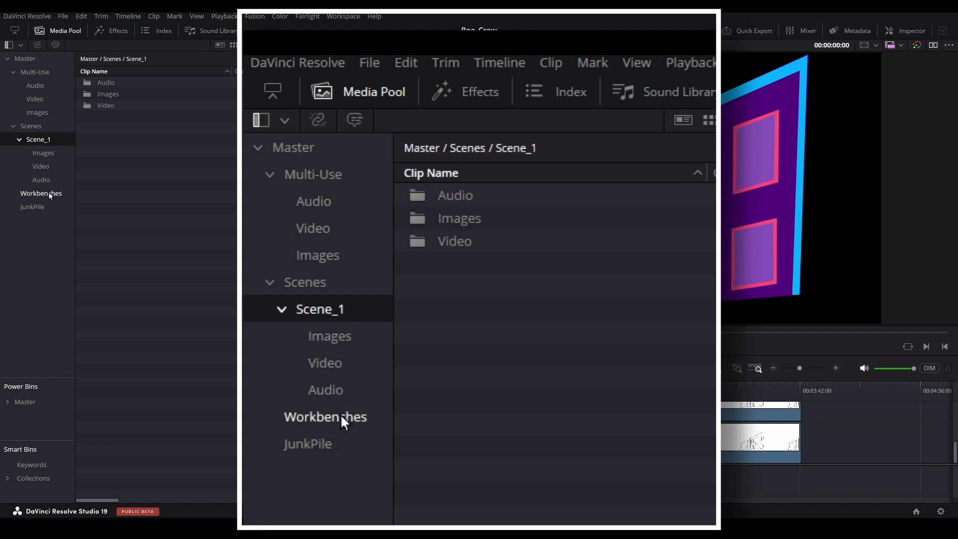
{"action": "left_click", "coordinate": [49, 193]}
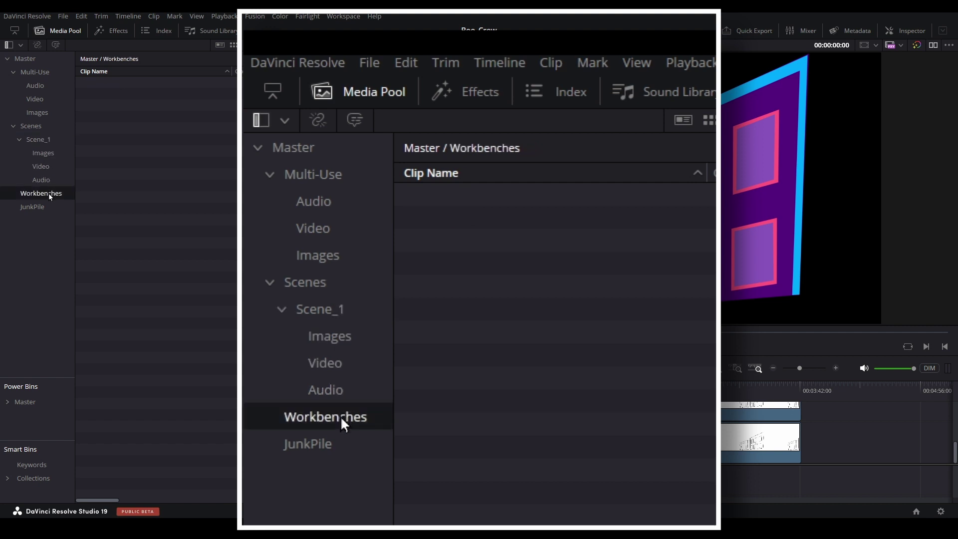
{"action": "left_click", "coordinate": [46, 209]}
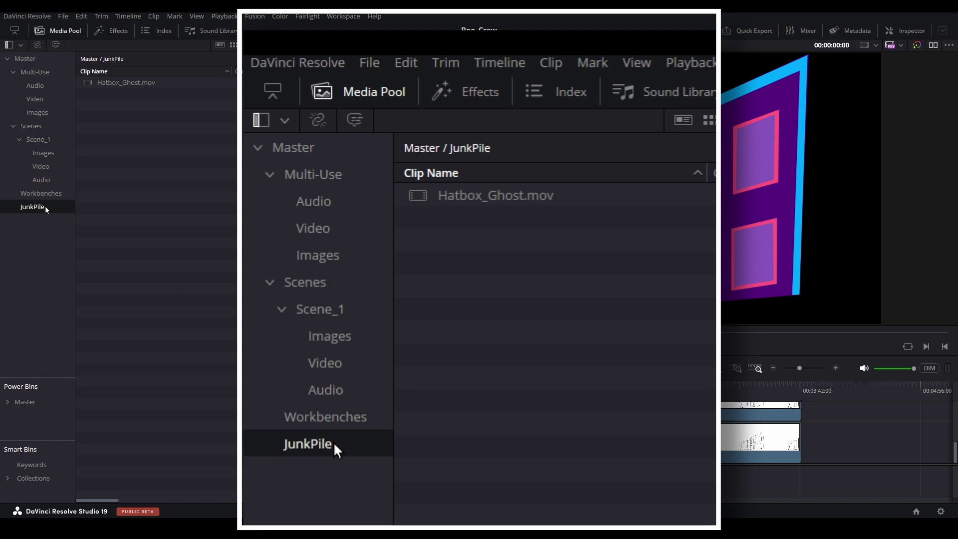
{"action": "left_click", "coordinate": [147, 87]}
{"action": "key", "text": "Delete"}
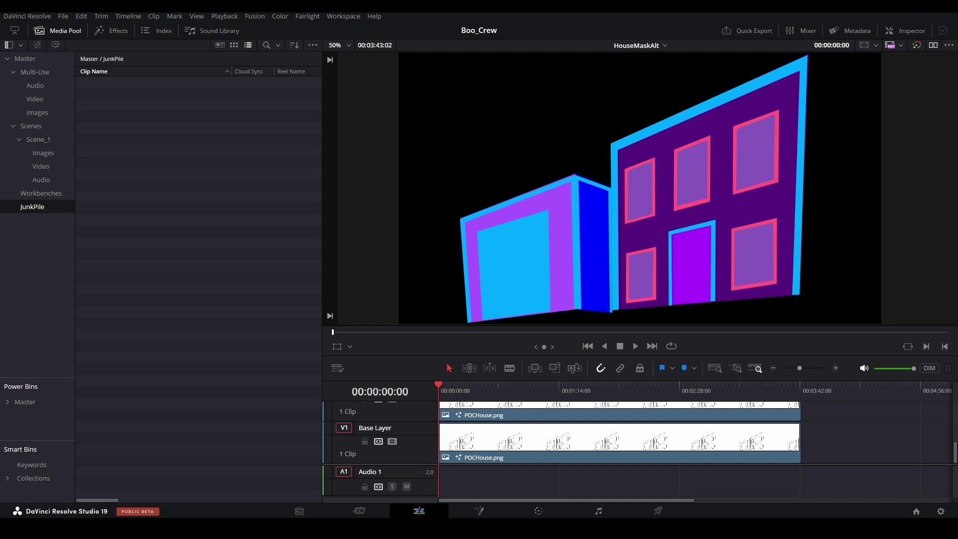
Step: Browse into the 'Boo Crew' Decoration Collection - Horizontal folders and Hollusion, then return up
{"action": "mouse_move", "coordinate": [229, 528]}
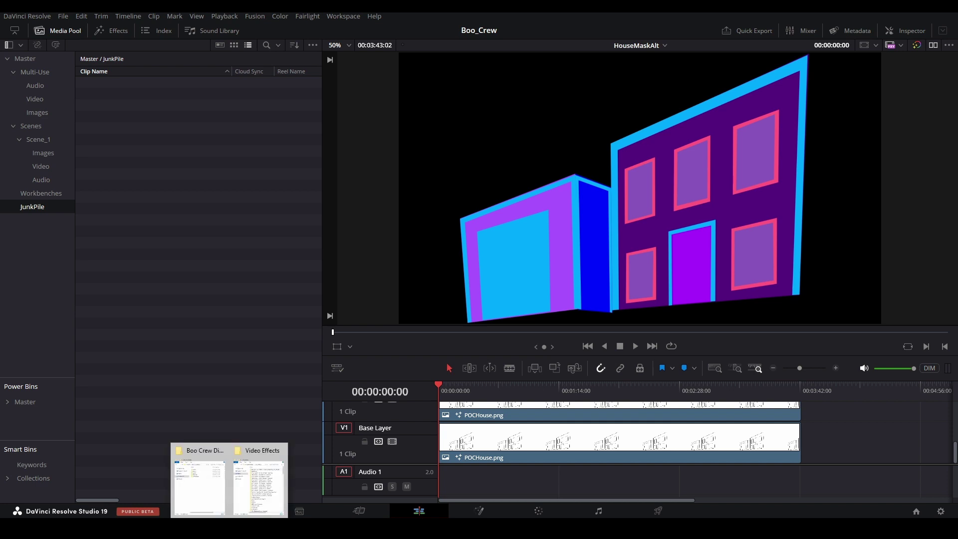
{"action": "left_click", "coordinate": [259, 480]}
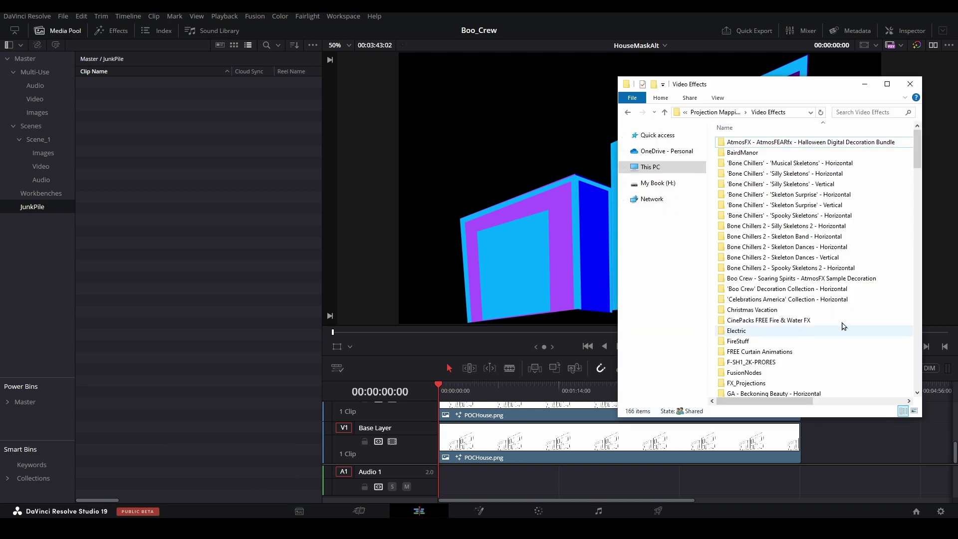
{"action": "mouse_move", "coordinate": [847, 325]}
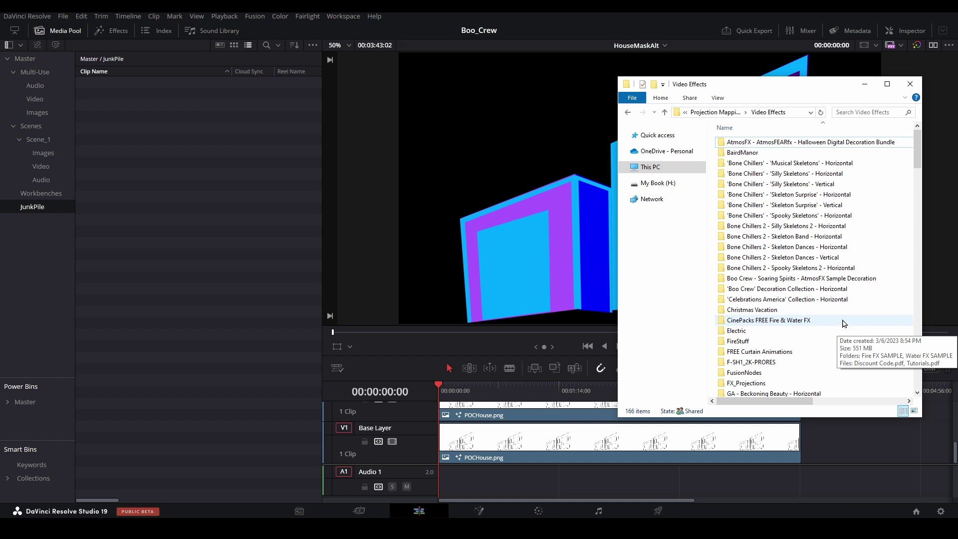
{"action": "double_click", "coordinate": [814, 289]}
{"action": "double_click", "coordinate": [762, 145]}
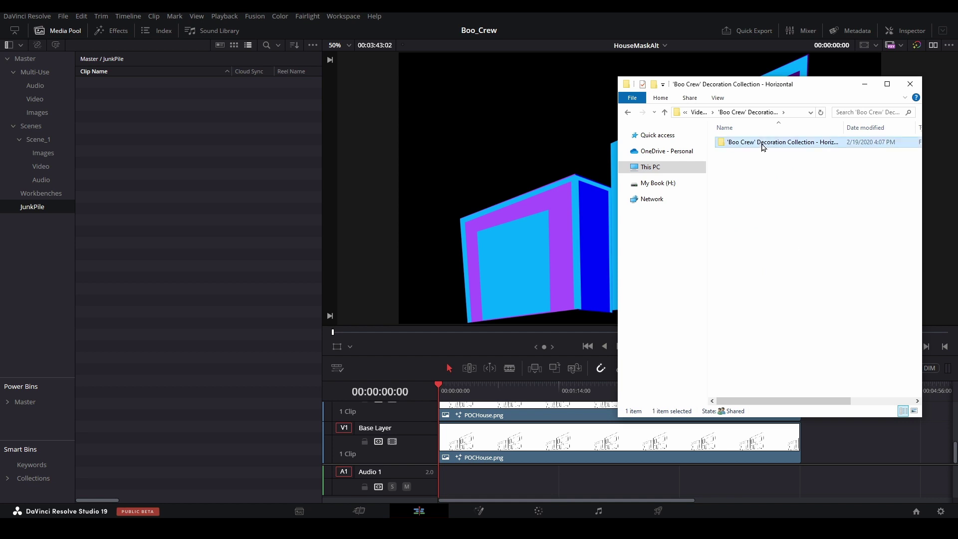
{"action": "double_click", "coordinate": [753, 175]}
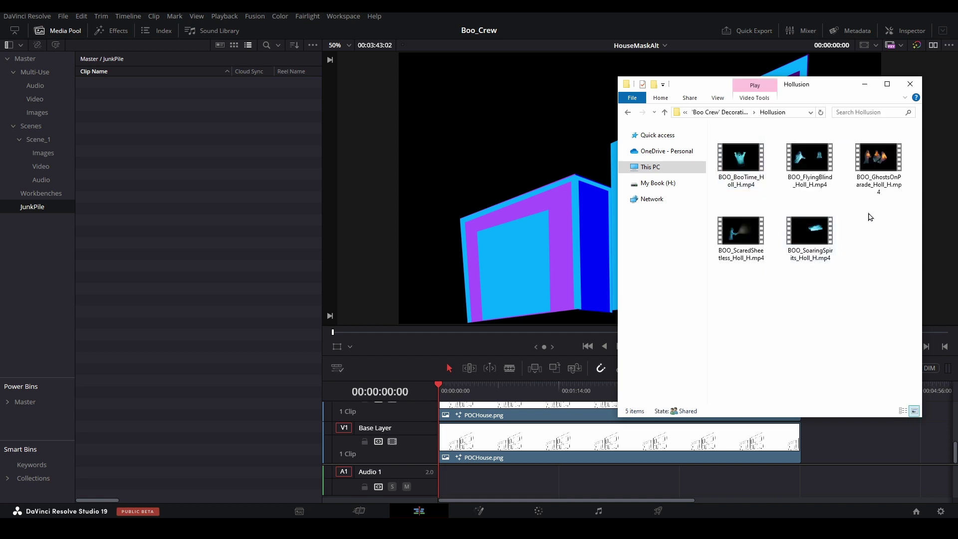
{"action": "left_click", "coordinate": [742, 114]}
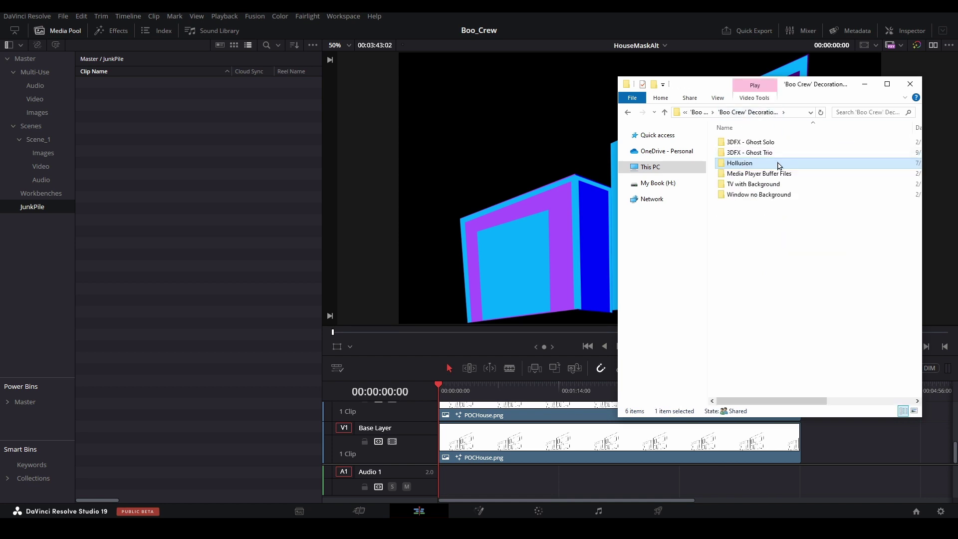
Step: Import BOO_WelcomeToHaunted_Trio_3DFX_H.mp4 from 3DFX - Ghost Trio into the Scene_1 Video bin
{"action": "double_click", "coordinate": [768, 153]}
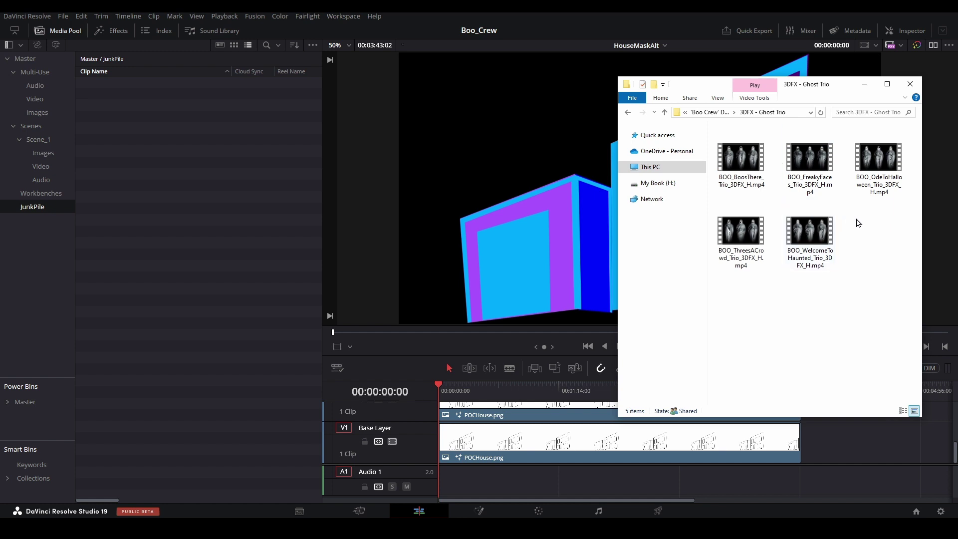
{"action": "left_click", "coordinate": [810, 230]}
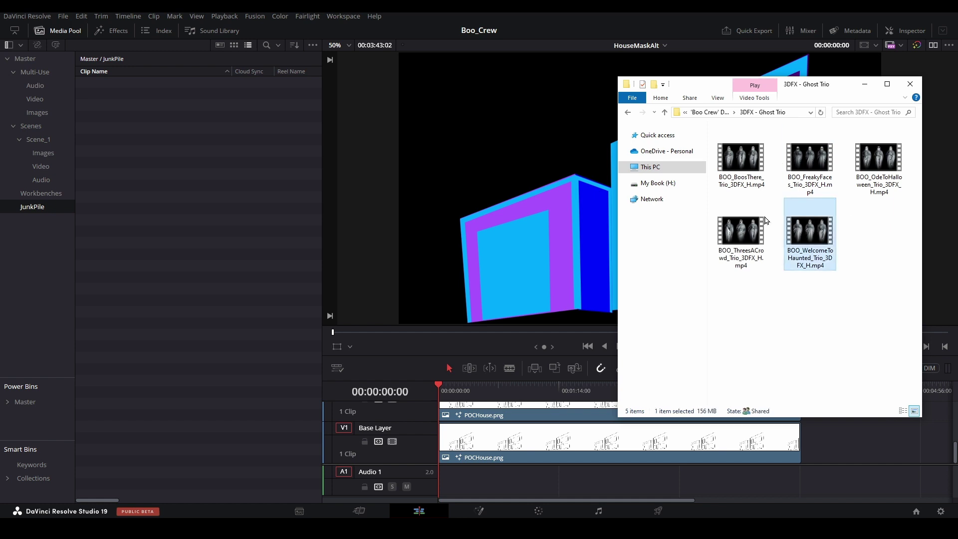
{"action": "left_click", "coordinate": [48, 170]}
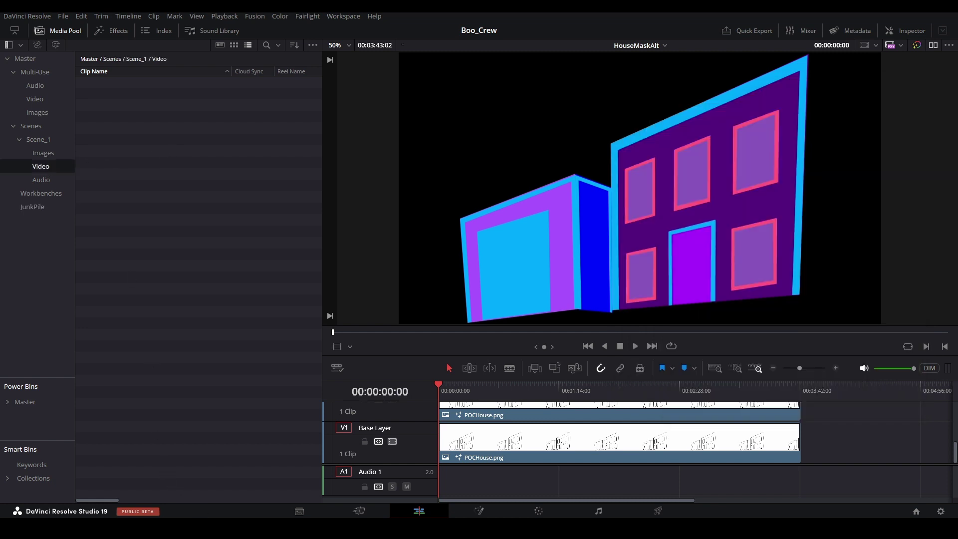
{"action": "left_click", "coordinate": [258, 478]}
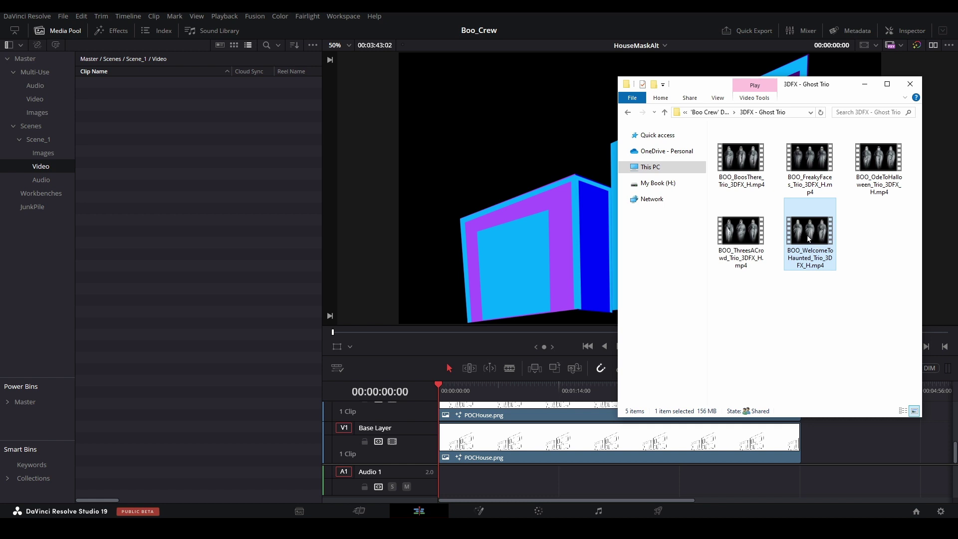
{"action": "left_click_drag", "start_coordinate": [809, 239], "coordinate": [181, 142]}
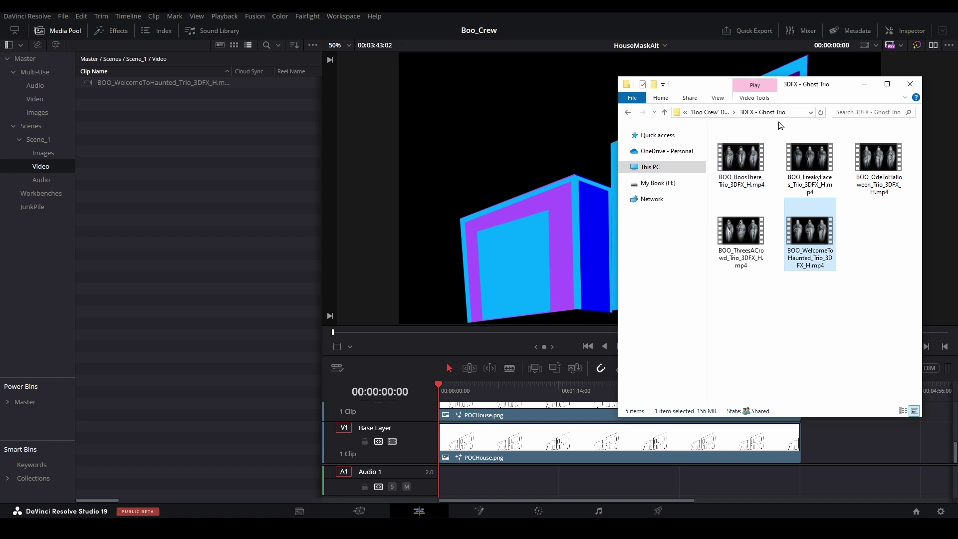
{"action": "left_click", "coordinate": [264, 509]}
Step: Bring up the Boo Crew Display folder and look inside Scene_1 before returning
{"action": "left_click", "coordinate": [222, 510]}
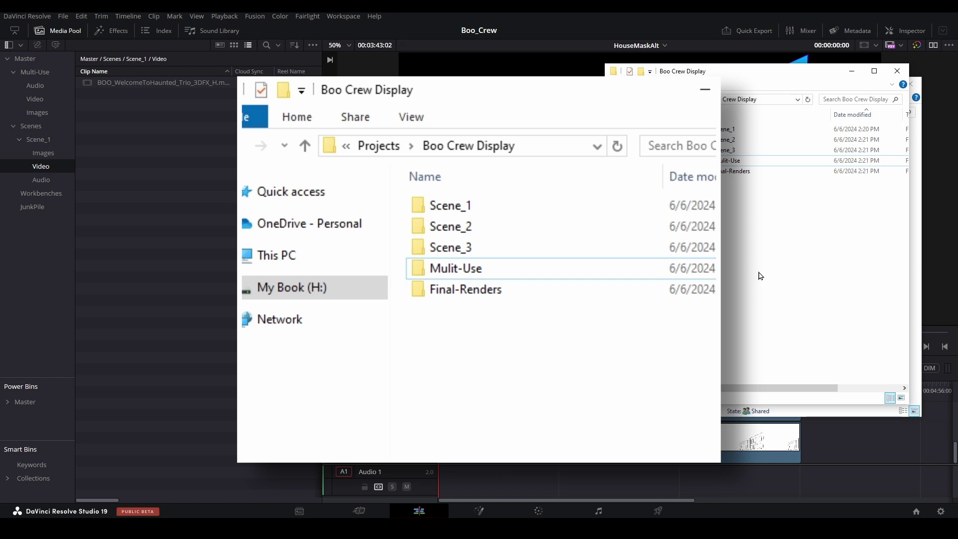
{"action": "left_click", "coordinate": [756, 130]}
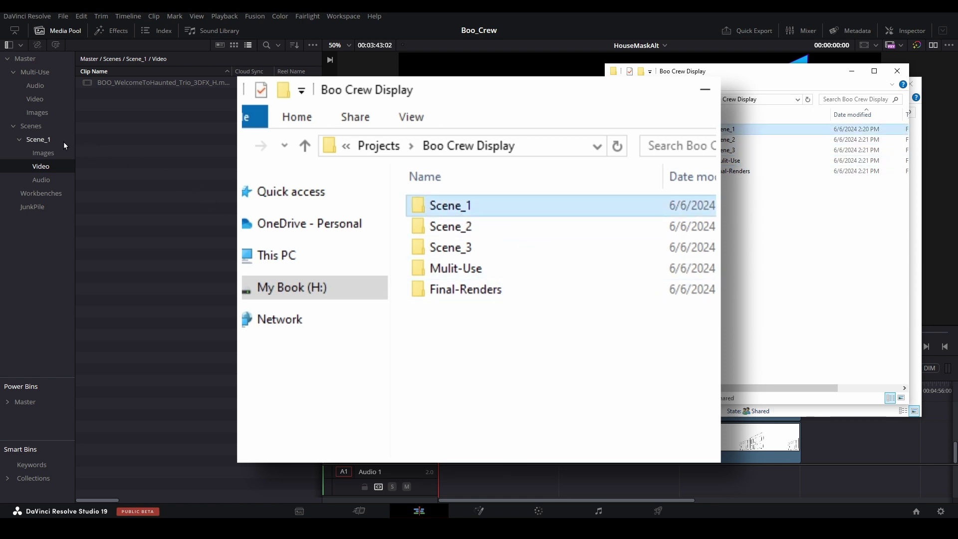
{"action": "double_click", "coordinate": [446, 210]}
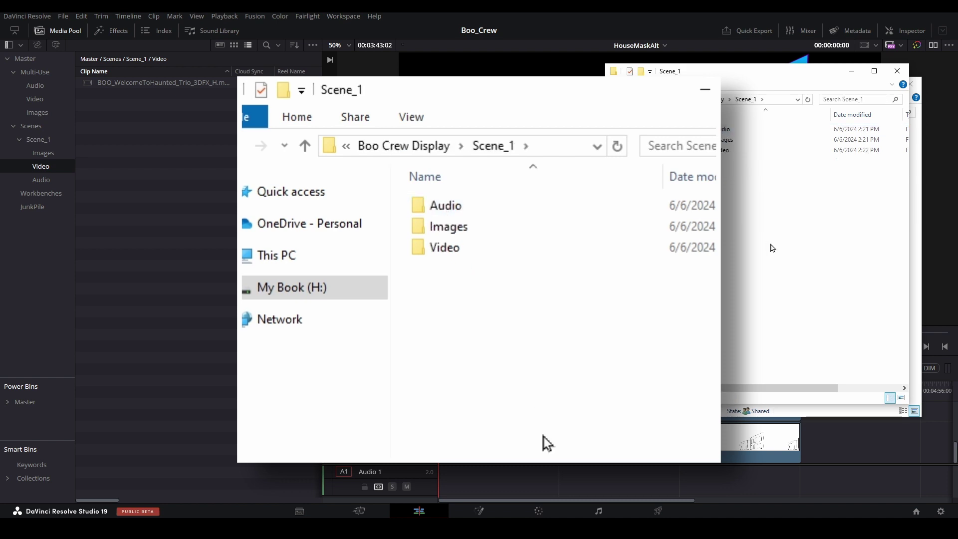
{"action": "left_click", "coordinate": [410, 146]}
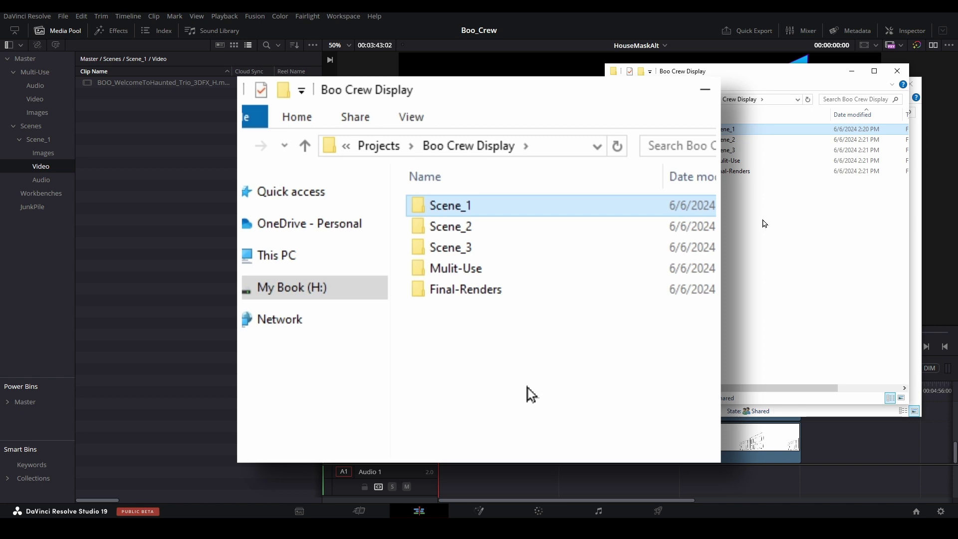
Step: Import Photoleap_11_06_2024_19_25_29_5UEJm.png from Mulit-Use\Images into the Multi-Use Images bin
{"action": "double_click", "coordinate": [505, 269]}
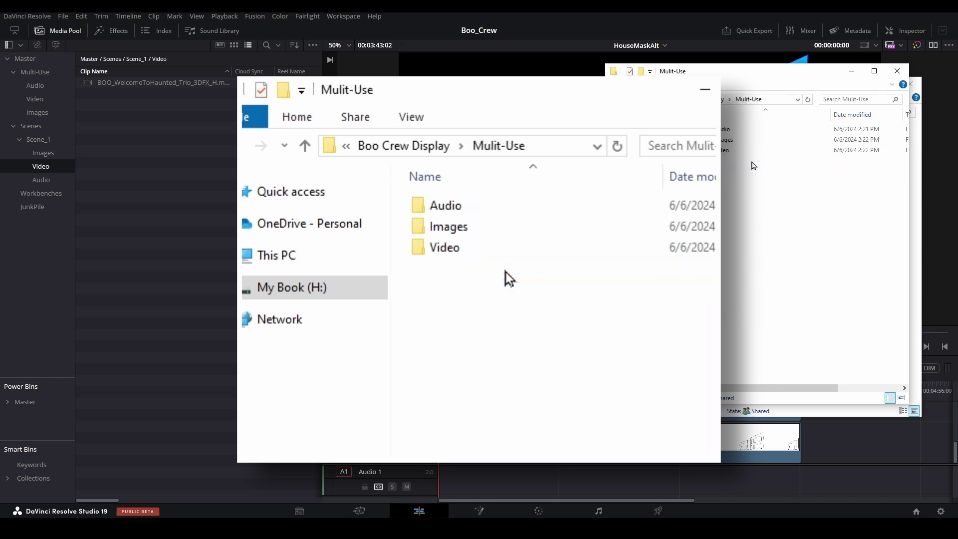
{"action": "left_click", "coordinate": [507, 229]}
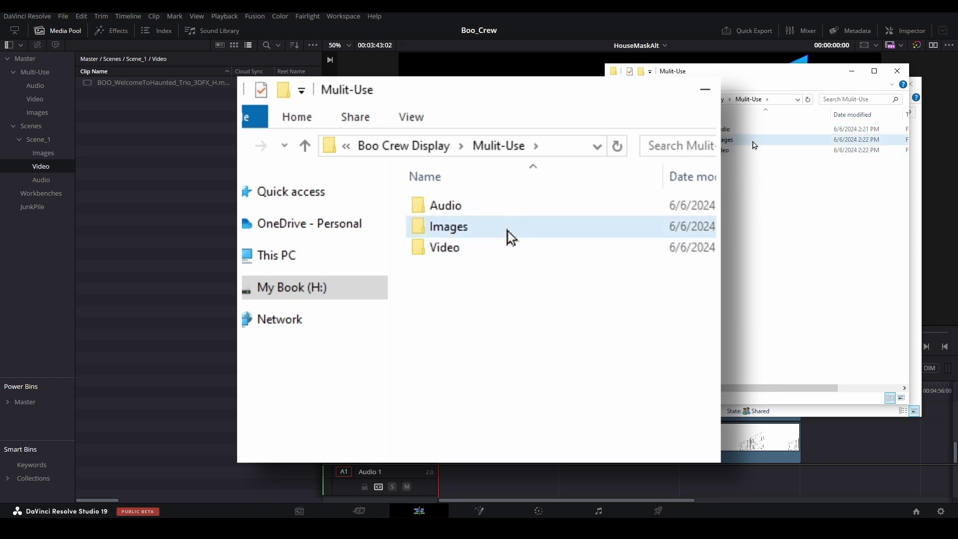
{"action": "double_click", "coordinate": [508, 231]}
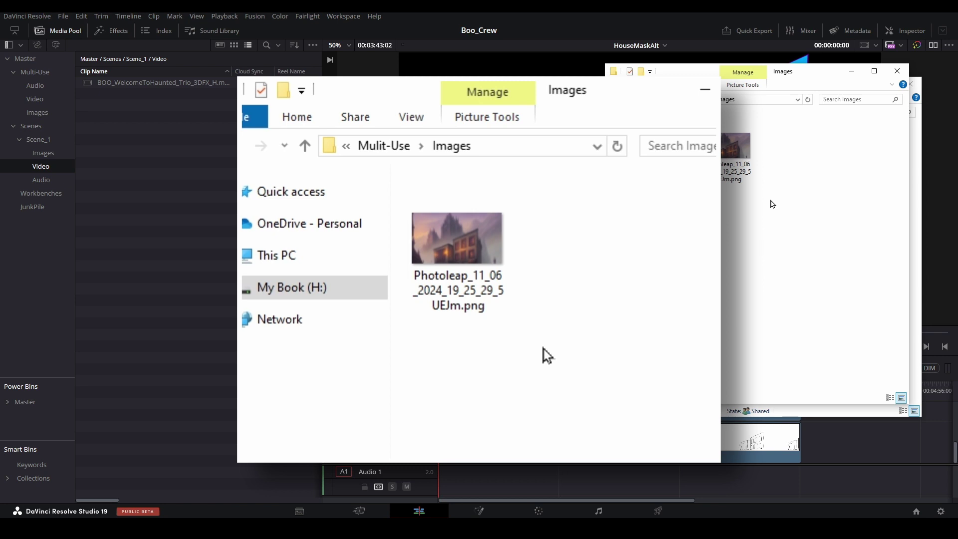
{"action": "left_click", "coordinate": [508, 306]}
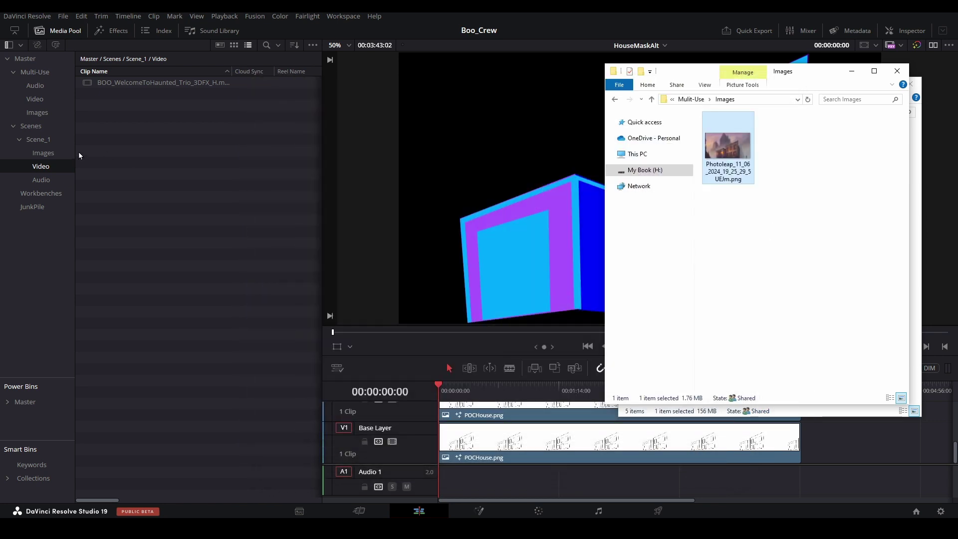
{"action": "left_click", "coordinate": [40, 112]}
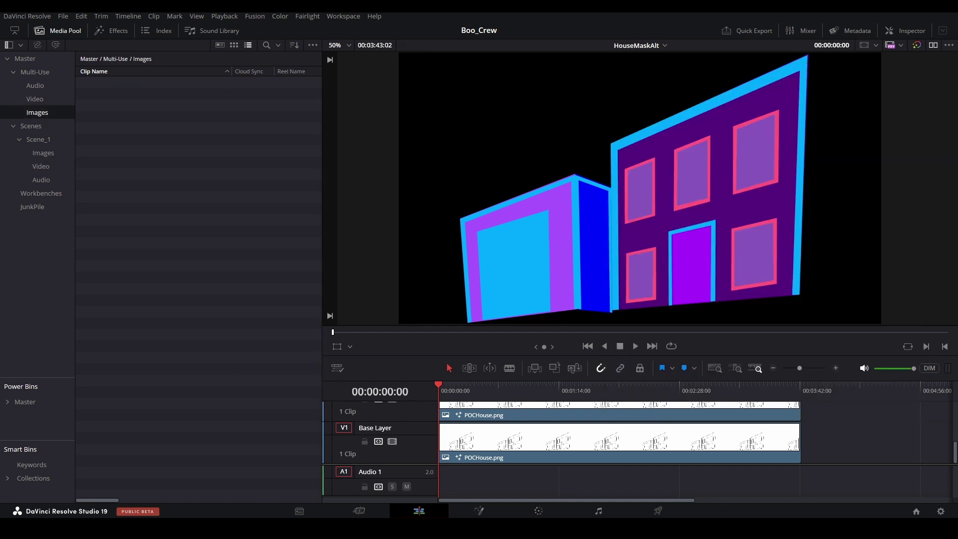
{"action": "mouse_move", "coordinate": [230, 529]}
{"action": "left_click", "coordinate": [199, 479]}
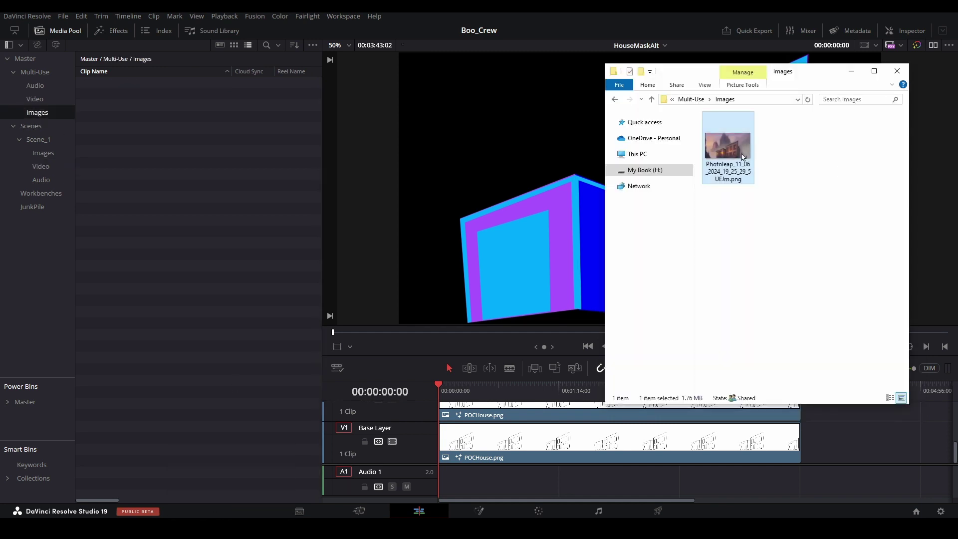
{"action": "left_click_drag", "start_coordinate": [729, 149], "coordinate": [216, 150]}
{"action": "left_click", "coordinate": [216, 149]}
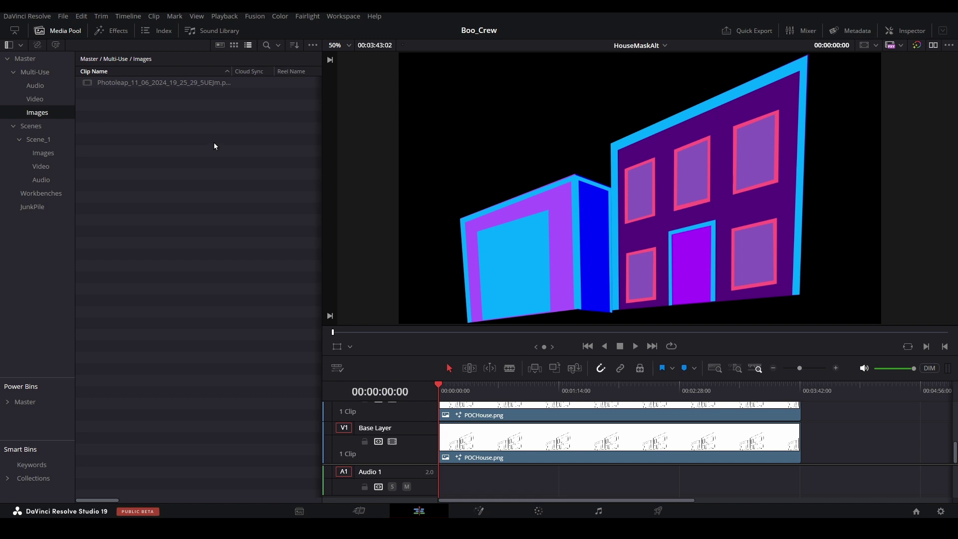
Step: Arrange the Boo Crew Display and 'Boo Crew' decoration folder windows side by side
{"action": "mouse_move", "coordinate": [230, 530]}
{"action": "left_click", "coordinate": [261, 479]}
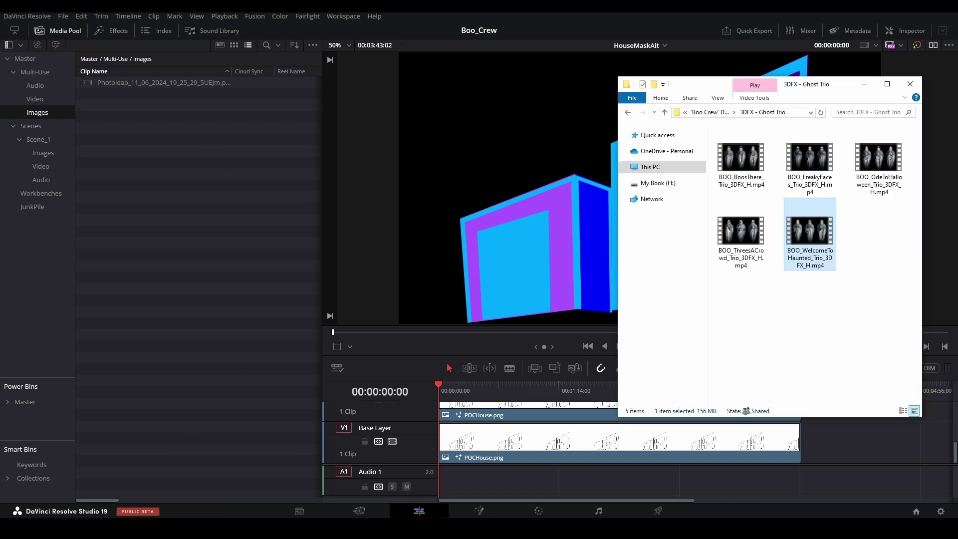
{"action": "left_click", "coordinate": [200, 469]}
{"action": "left_click_drag", "start_coordinate": [809, 73], "coordinate": [424, 93]}
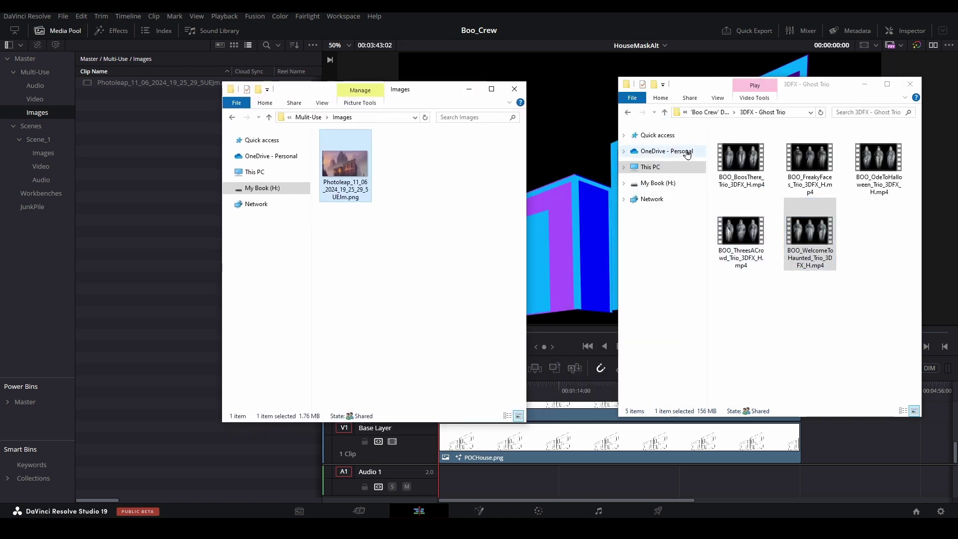
{"action": "left_click", "coordinate": [706, 112]}
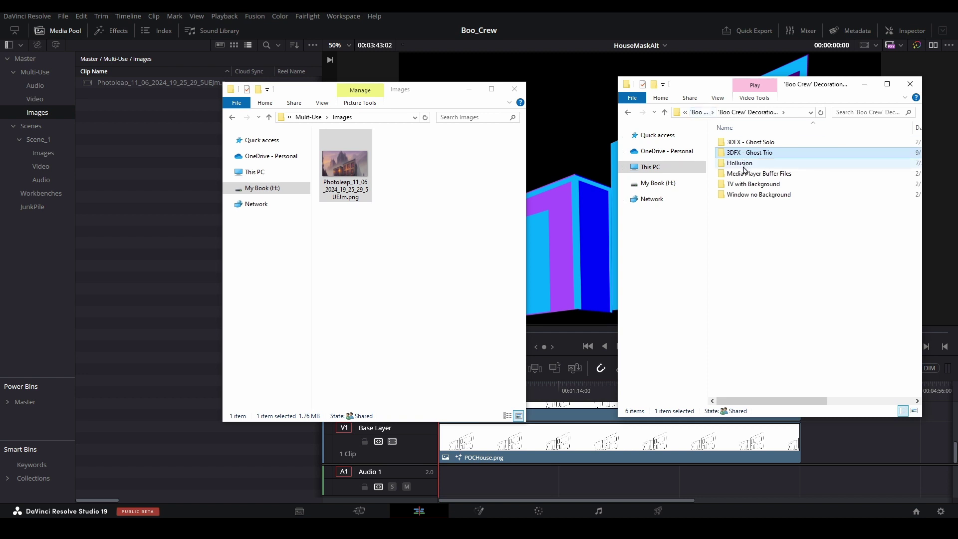
{"action": "left_click", "coordinate": [316, 118]}
{"action": "left_click", "coordinate": [319, 118]}
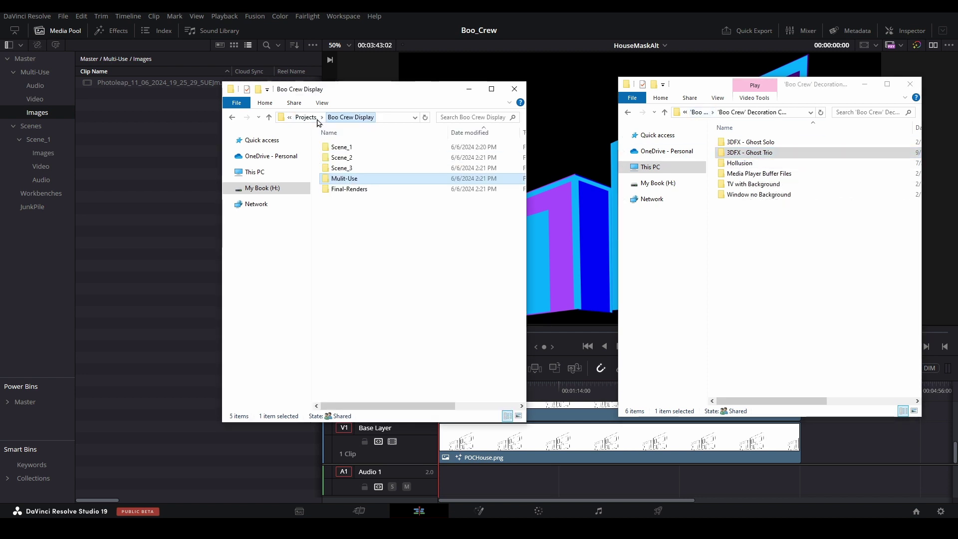
{"action": "left_click", "coordinate": [392, 219]}
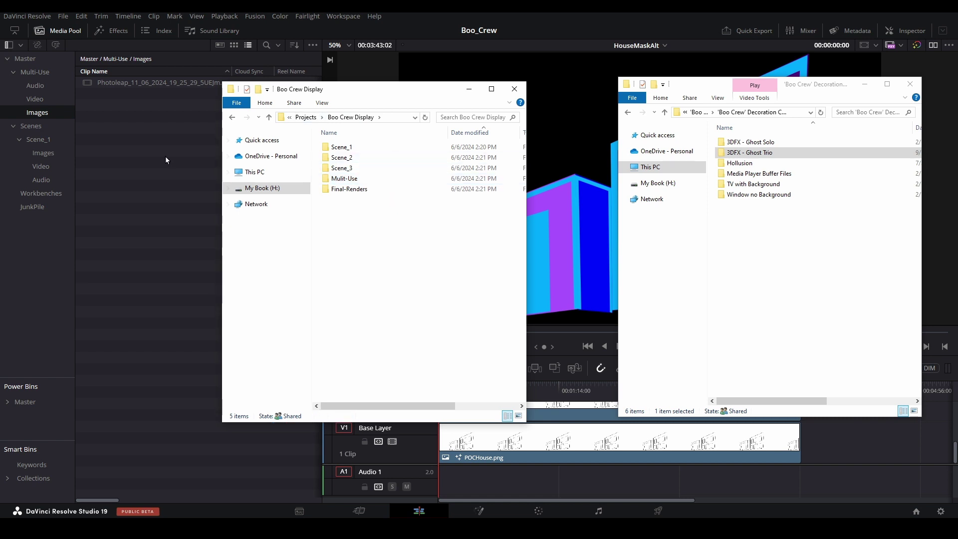
{"action": "left_click", "coordinate": [36, 129]}
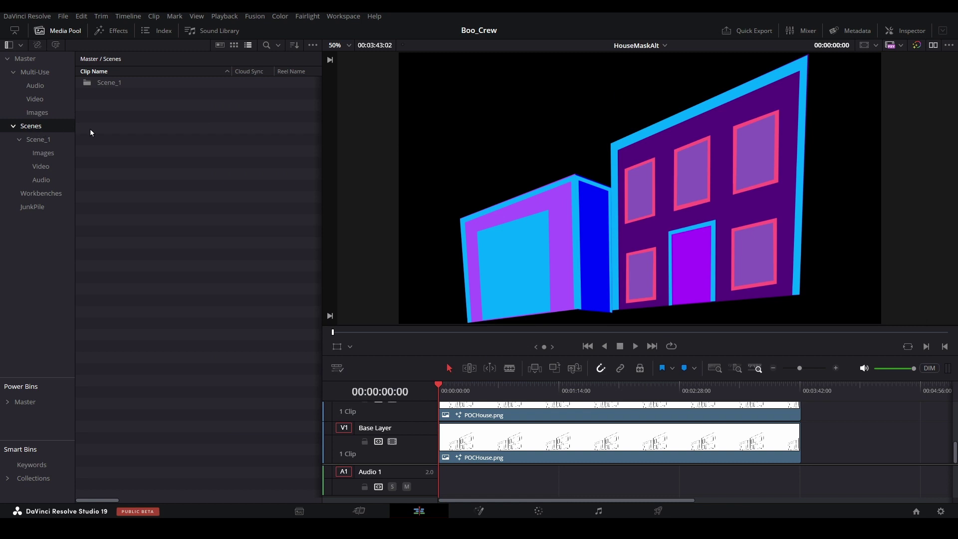
Step: Import the Scene_2 and Scene_3 folders from Boo Crew Display into the Scenes bin
{"action": "left_click", "coordinate": [208, 495]}
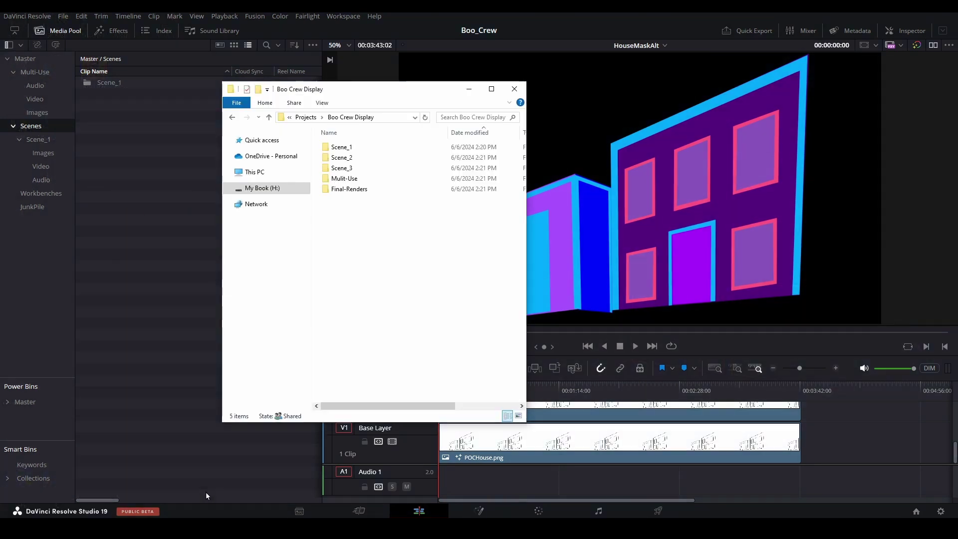
{"action": "left_click_drag", "start_coordinate": [396, 90], "coordinate": [726, 110]}
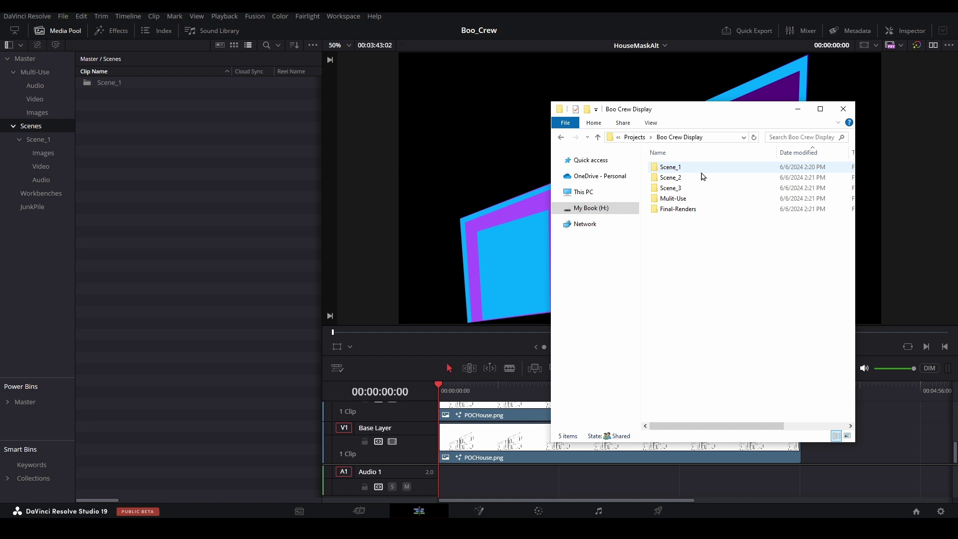
{"action": "left_click", "coordinate": [668, 178]}
{"action": "left_click", "coordinate": [666, 188], "text": "shift"}
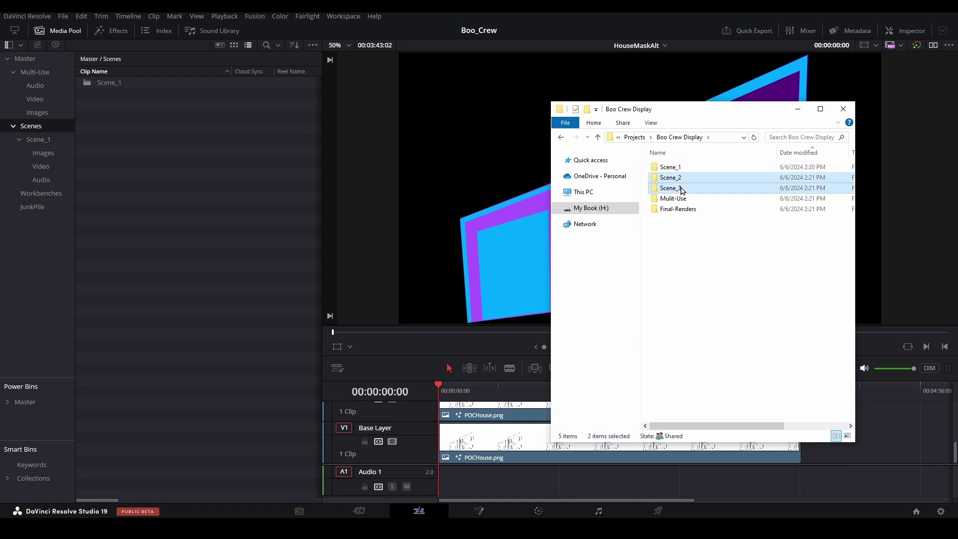
{"action": "left_click_drag", "start_coordinate": [666, 183], "coordinate": [51, 131]}
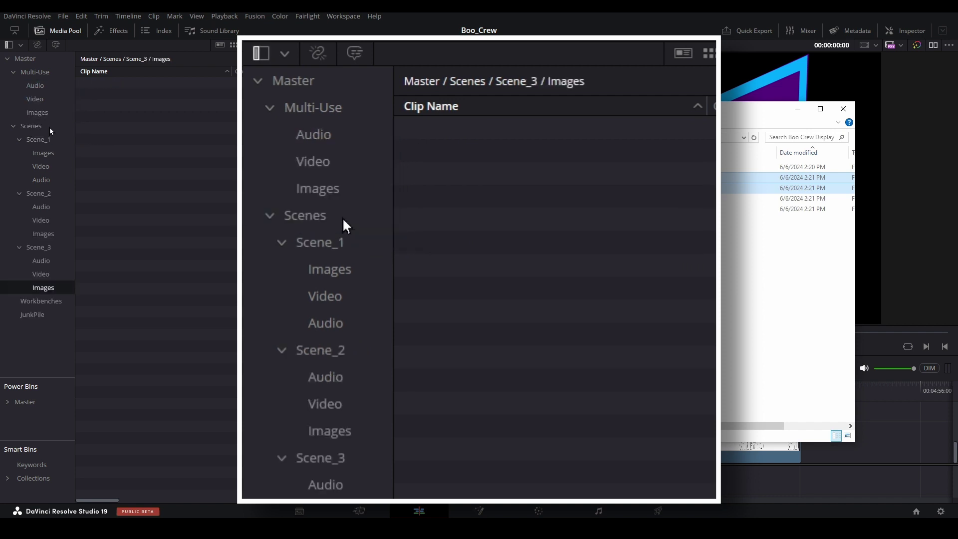
{"action": "left_click", "coordinate": [40, 129]}
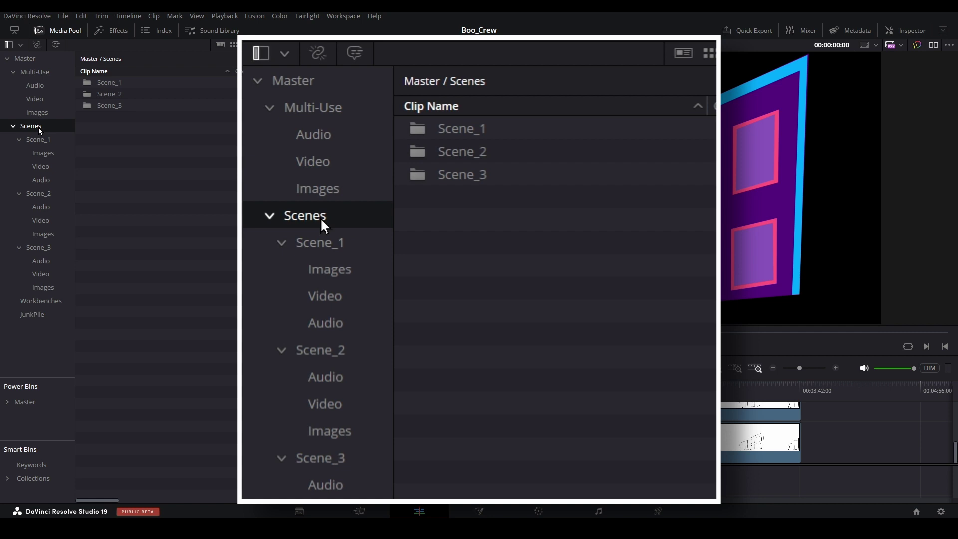